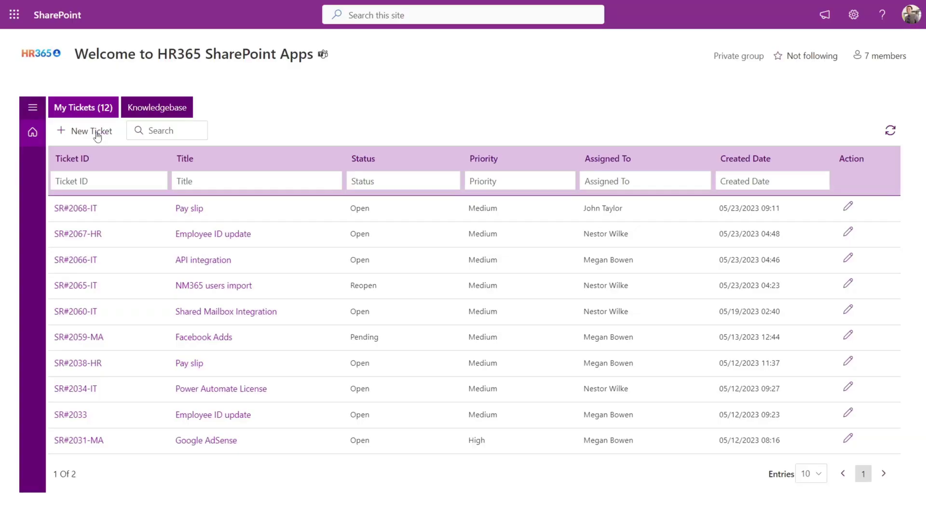
Submit an IT ticket 'Access Request' for Office 365, Admin centre, with a pasted description.
left_click(92, 130)
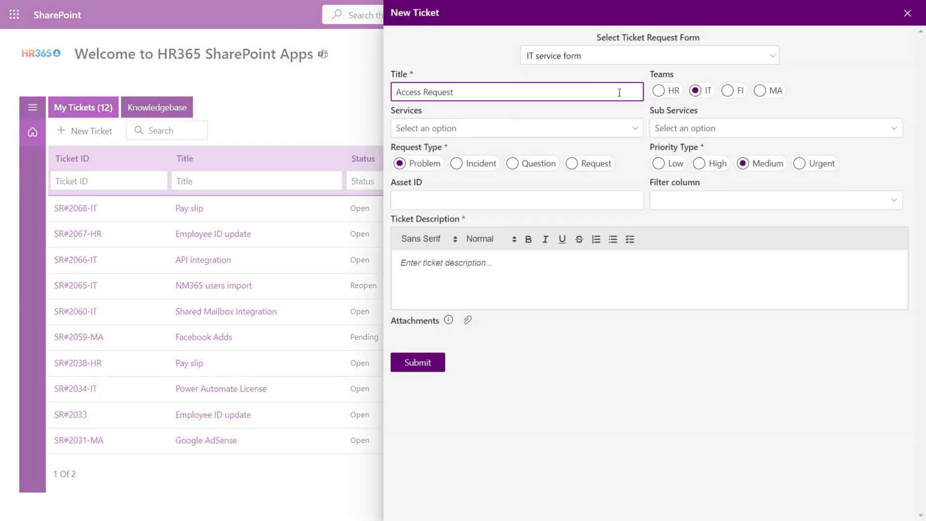
left_click(624, 127)
left_click(622, 147)
left_click(708, 129)
left_click(703, 169)
left_click(603, 268)
type("I am asking for admin Centre access to update some user's details.")
left_click(417, 362)
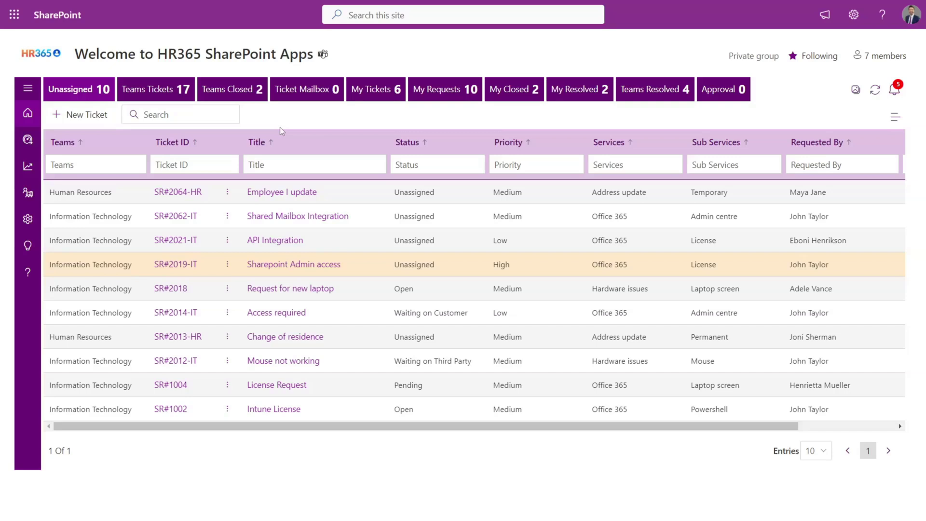
Show the Teams Tickets tab listing tickets from the user's teams.
left_click(189, 96)
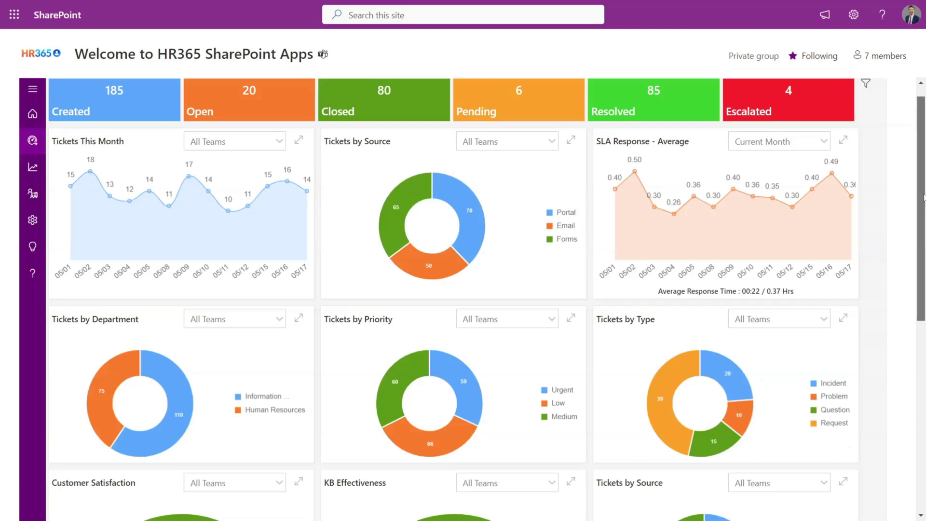
Scroll down through the dashboard's ticket charts.
left_click_drag(924, 197, 924, 360)
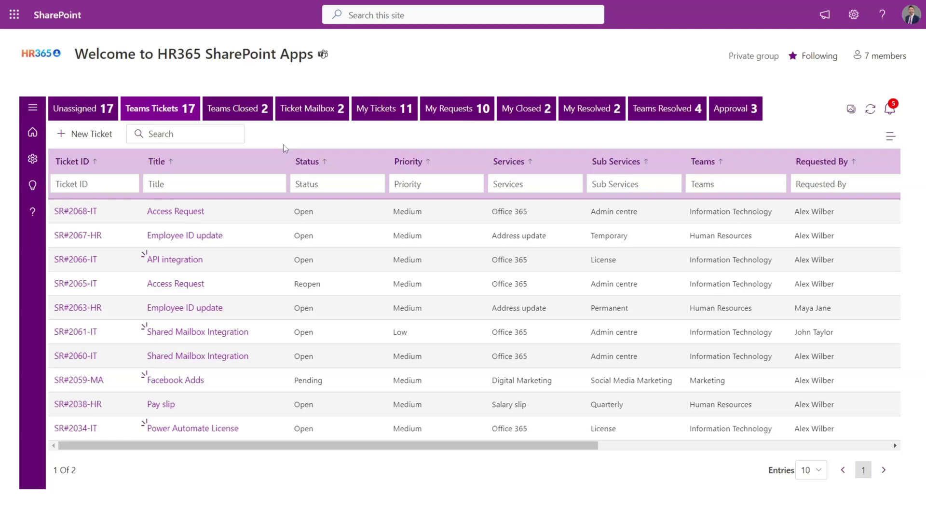
Open the Access Request ticket and view the assigned Macbook asset AID1019's details.
left_click(192, 214)
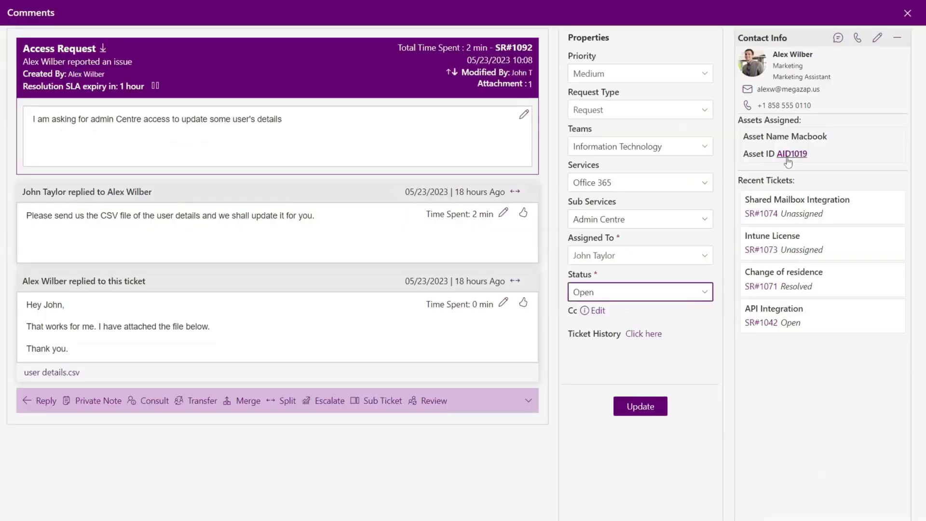
left_click(791, 154)
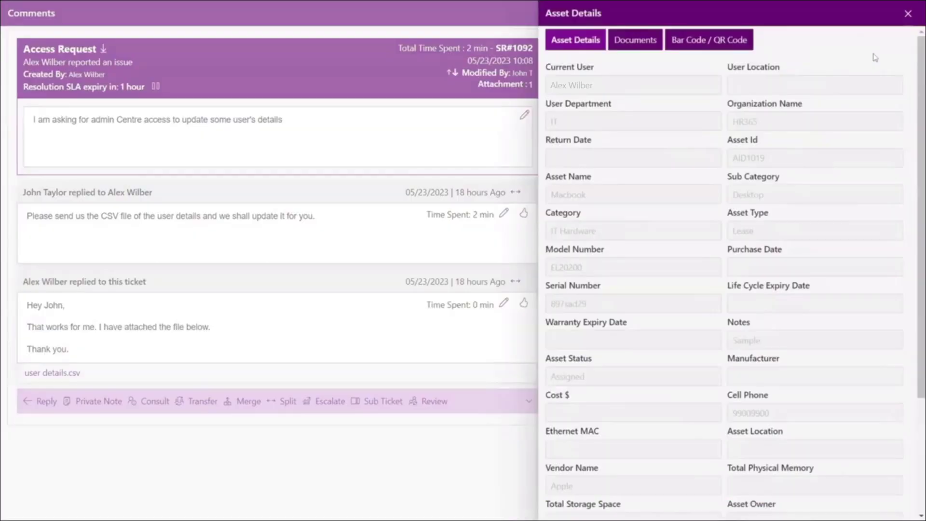
key("Escape")
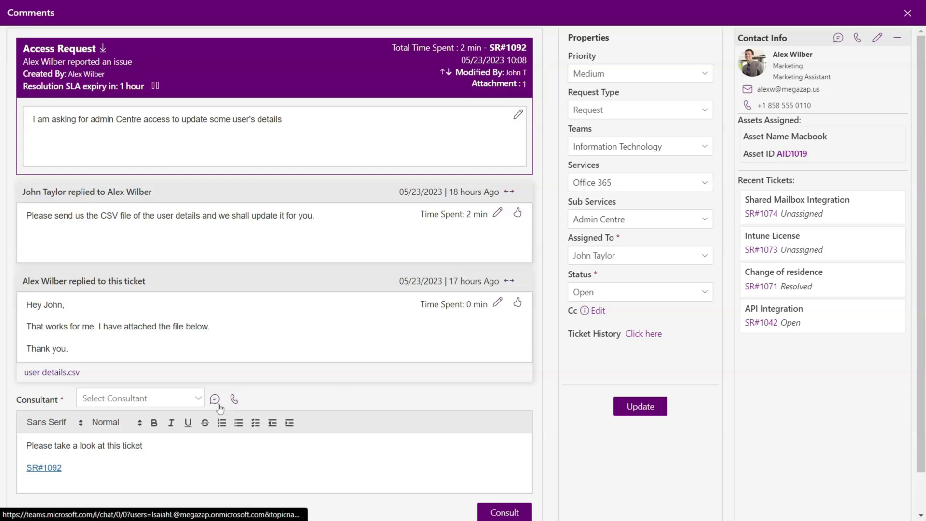
scroll(220, 408, "down", 2)
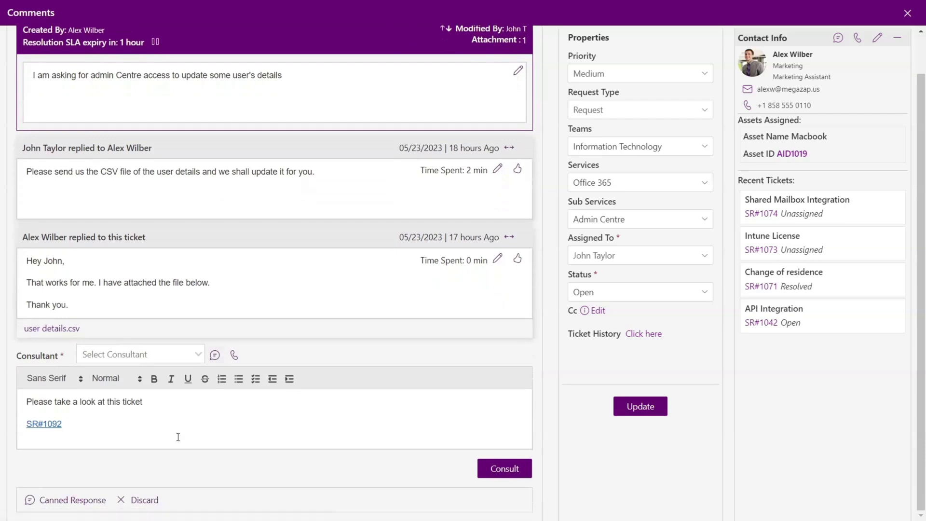
Close the canned responses, discard the consult draft, and keep the ticket status Open.
left_click(86, 506)
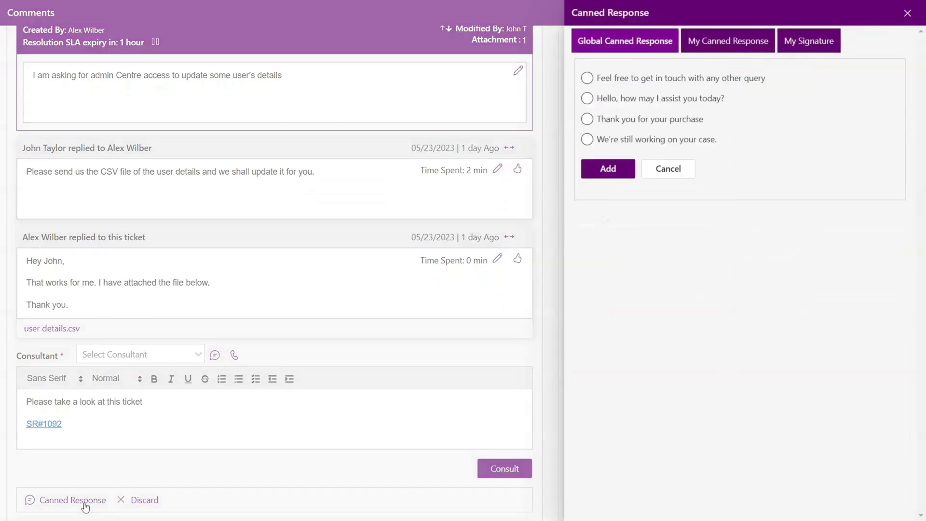
left_click(137, 501)
left_click(137, 501)
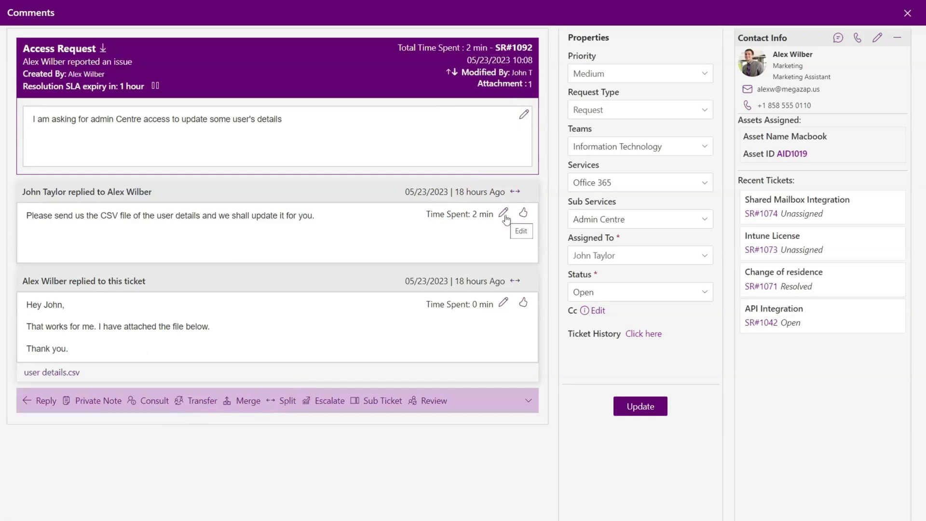
left_click(608, 293)
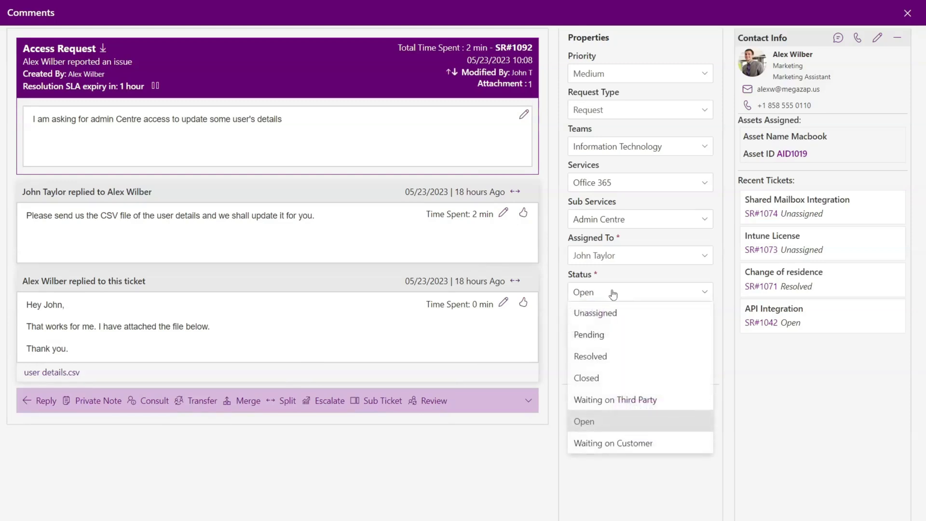
left_click(612, 294)
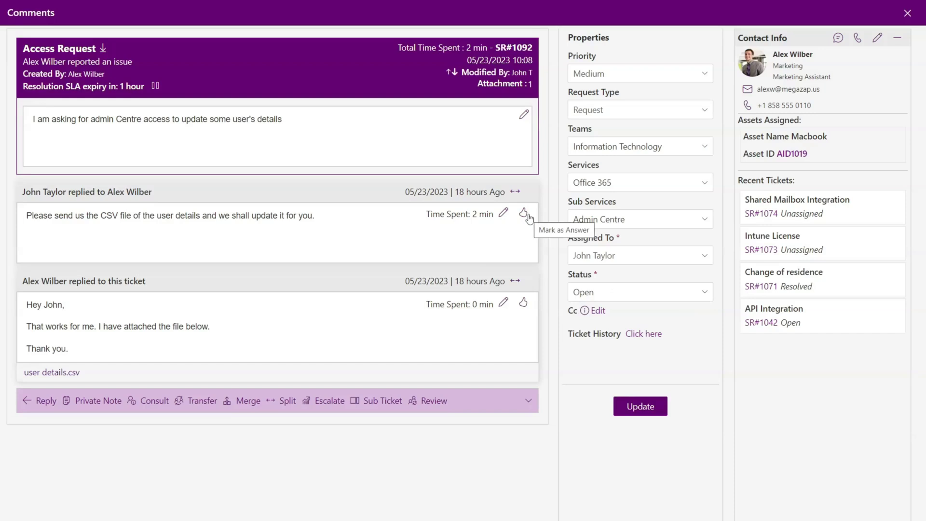
Mark the agent's reply as the answer and publish it as a knowledge article.
left_click(528, 216)
left_click(525, 215)
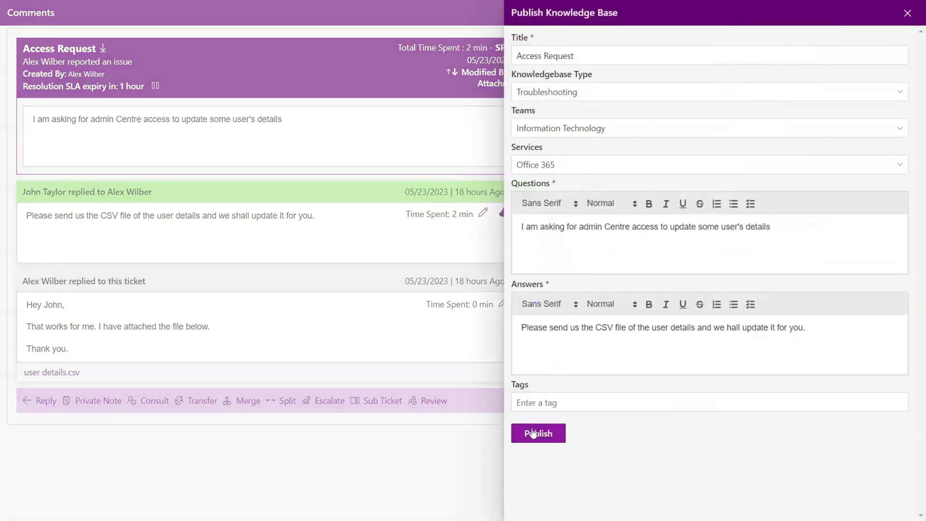
left_click(533, 433)
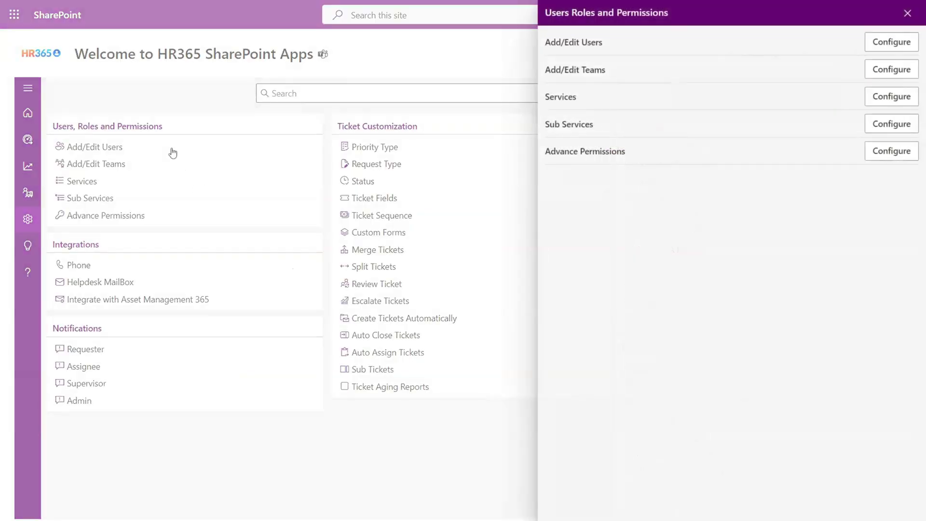
View the Add/Edit Users list, then close it and the Users Roles and Permissions panel.
left_click(879, 47)
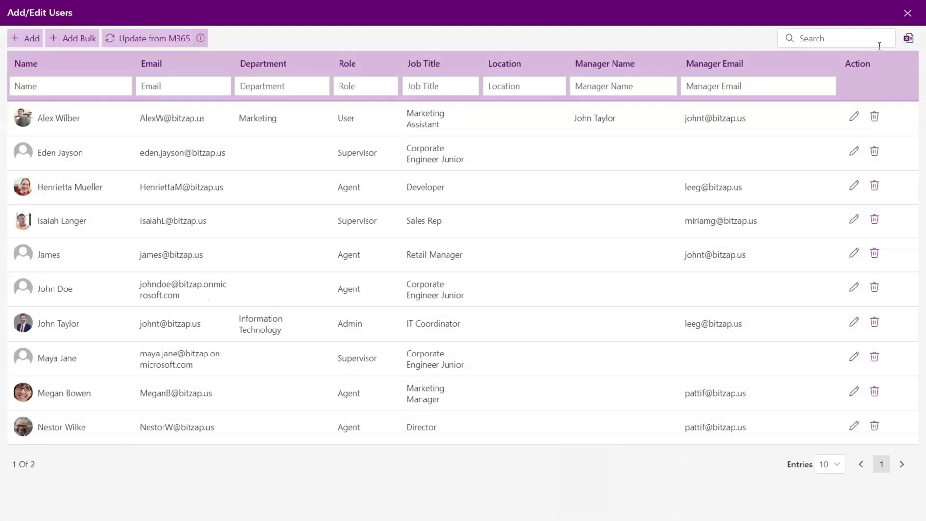
left_click(906, 15)
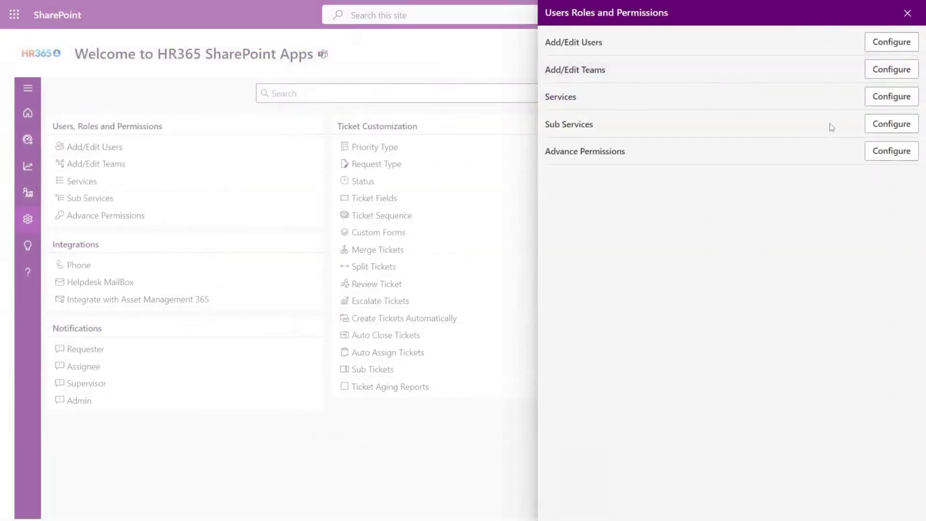
left_click(115, 246)
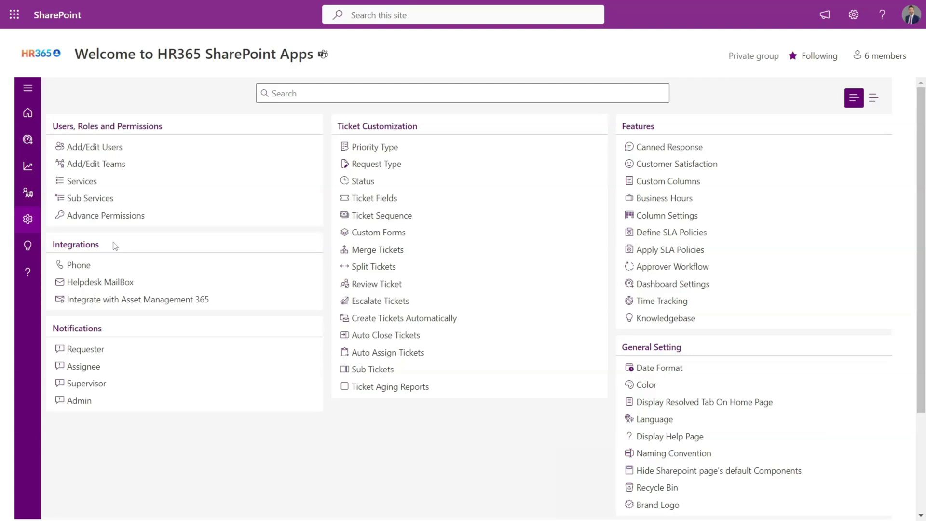
Review the requester New Ticket Created email template and placeholders, then close Notifications.
left_click(147, 349)
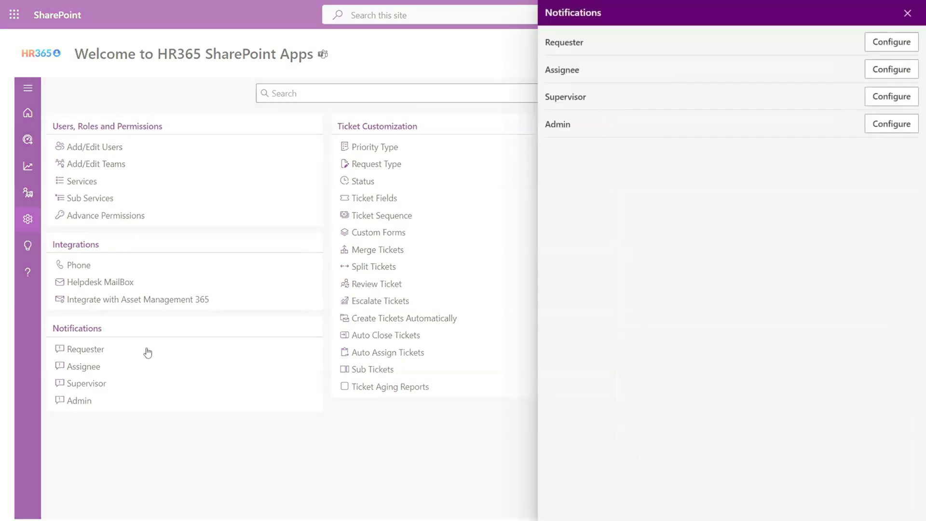
left_click(891, 42)
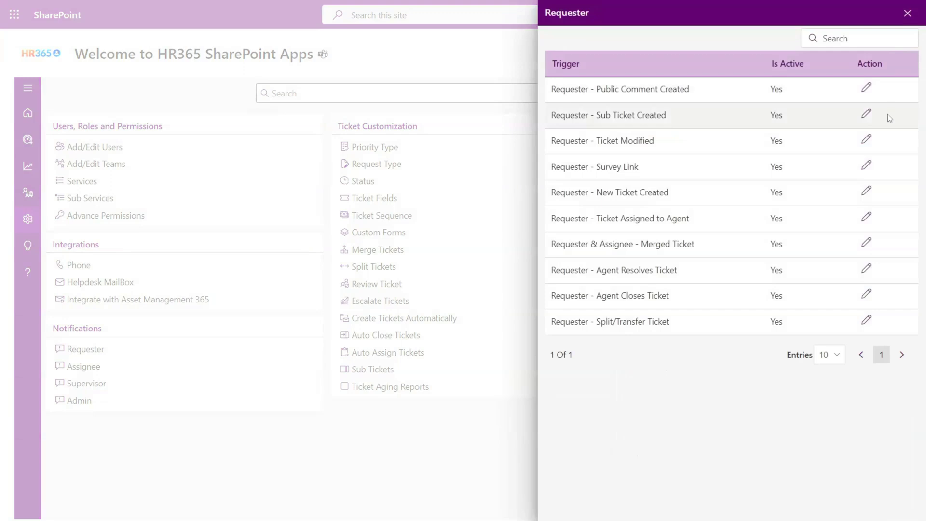
left_click(866, 193)
left_click(874, 351)
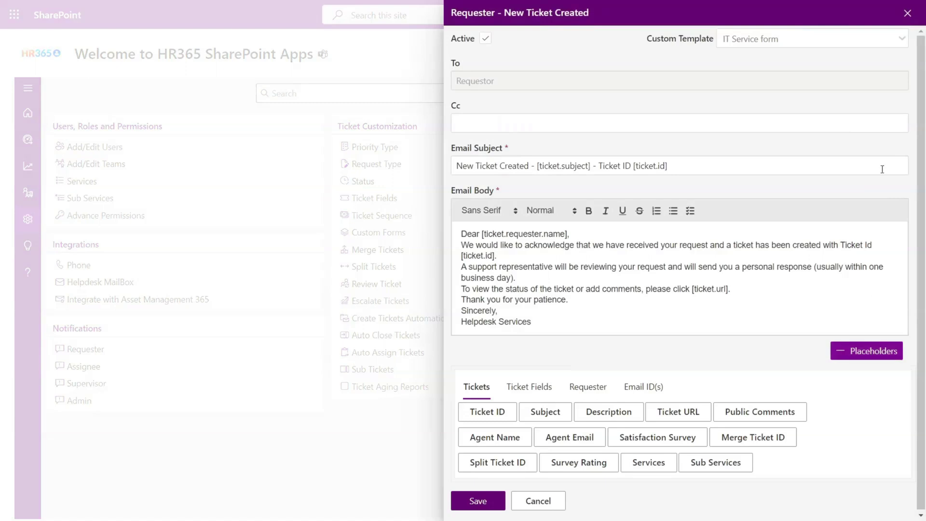
left_click(907, 13)
left_click(906, 13)
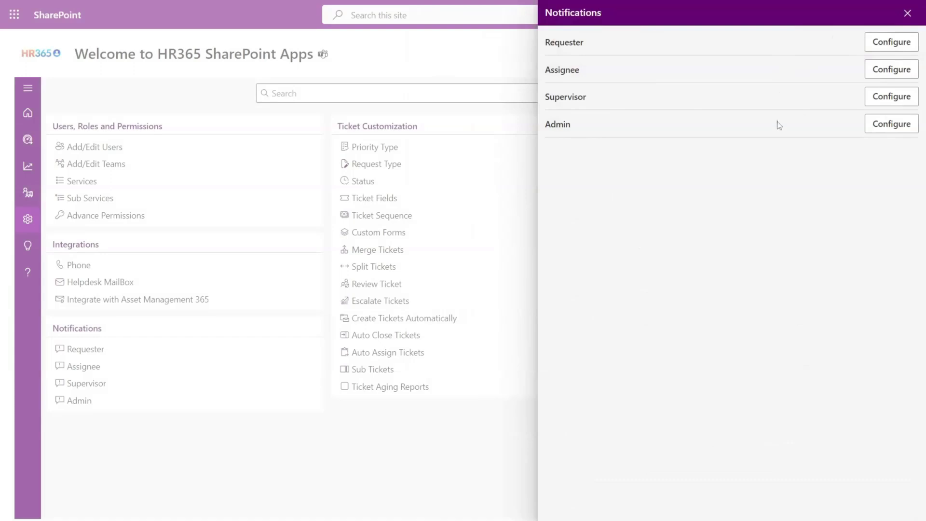
left_click(463, 133)
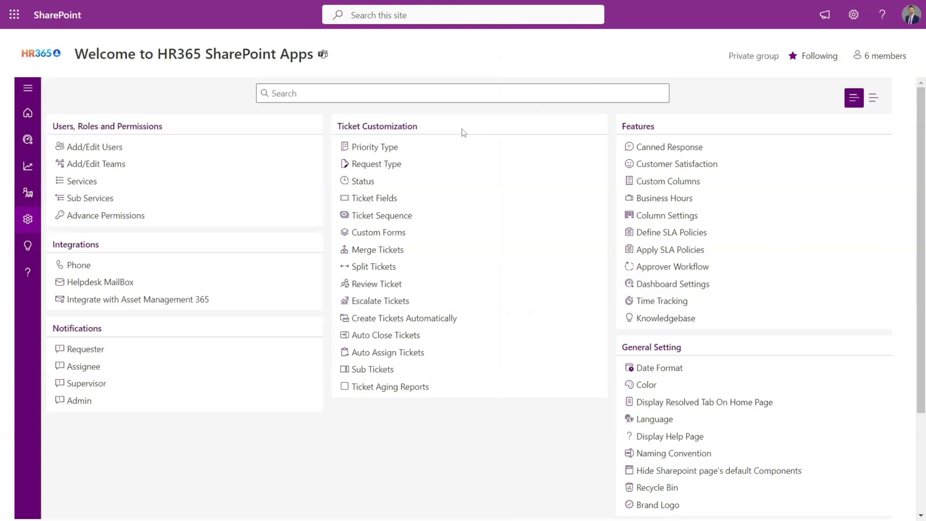
Open the Priority Type list under Ticket Customization, then close it.
left_click(464, 145)
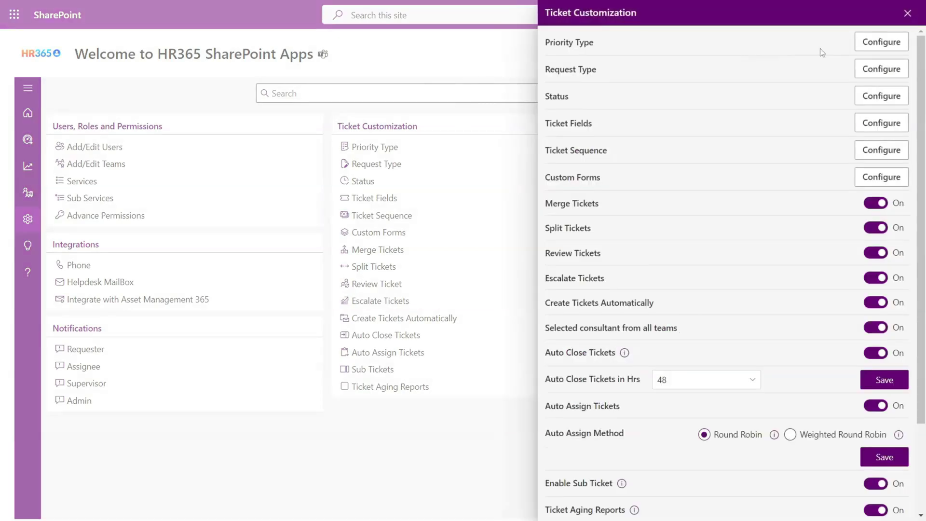
left_click(866, 45)
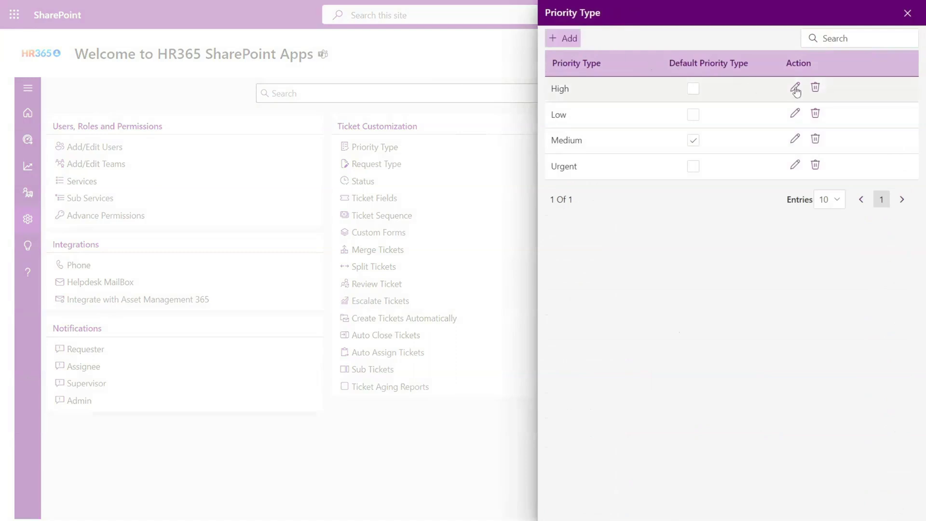
left_click(908, 14)
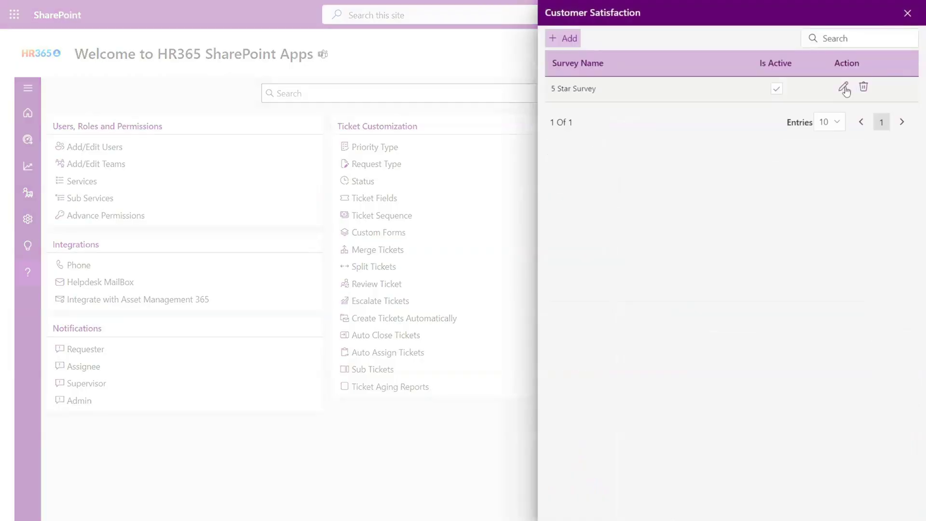
Open the 5 Star Survey, then add an SLA policy setting Low priority to Business Hours.
left_click(842, 87)
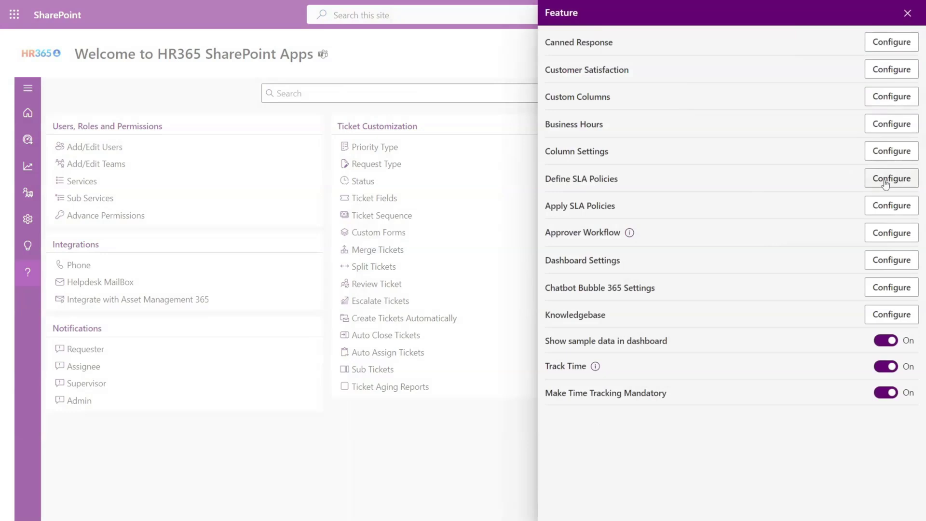
left_click(885, 184)
left_click(560, 36)
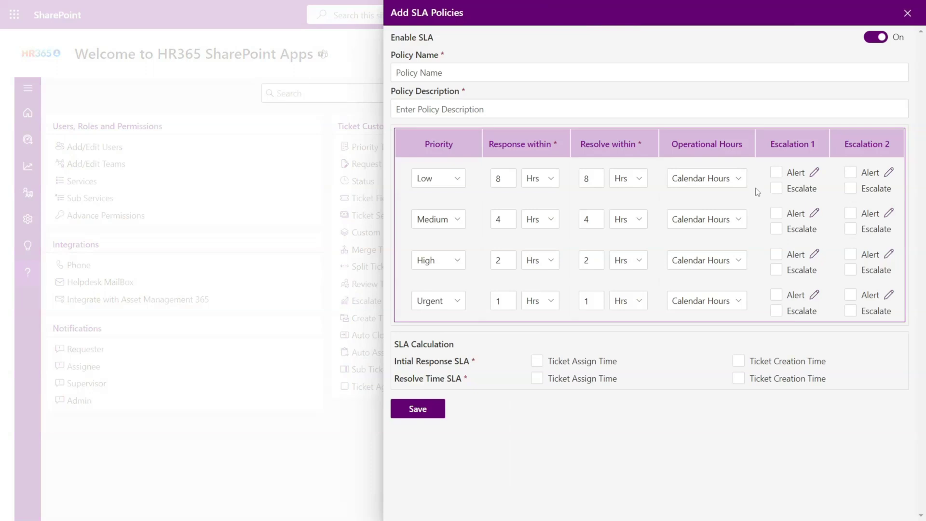
left_click(738, 179)
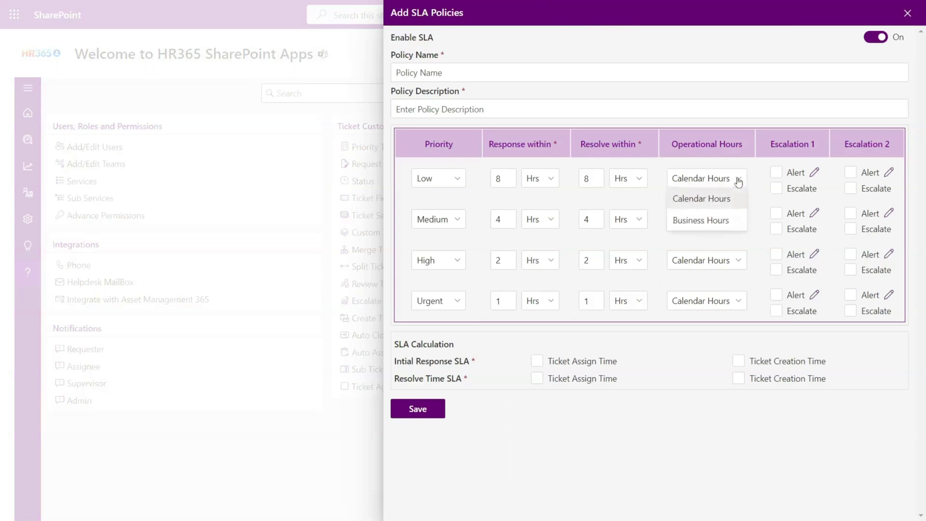
left_click(734, 221)
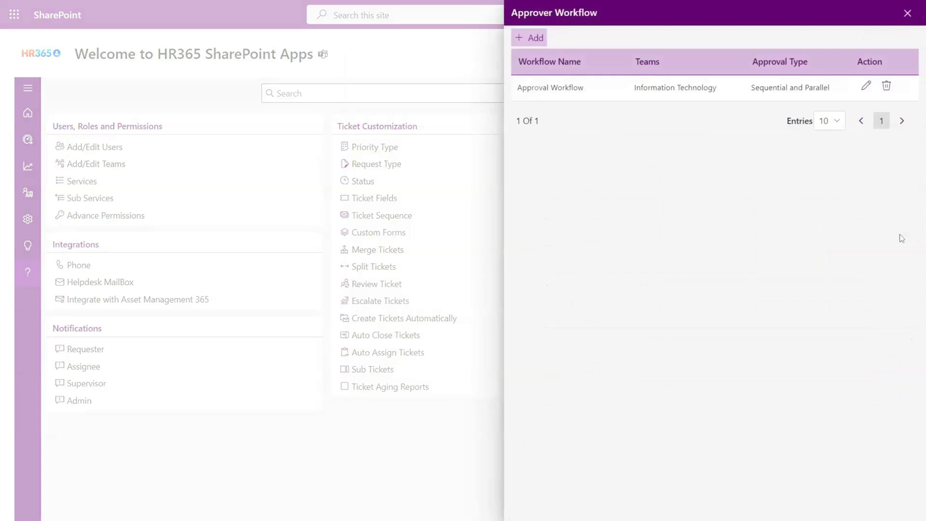
Open the Approval Workflow for editing, then confirm English as the fallback language in General Settings.
left_click(866, 86)
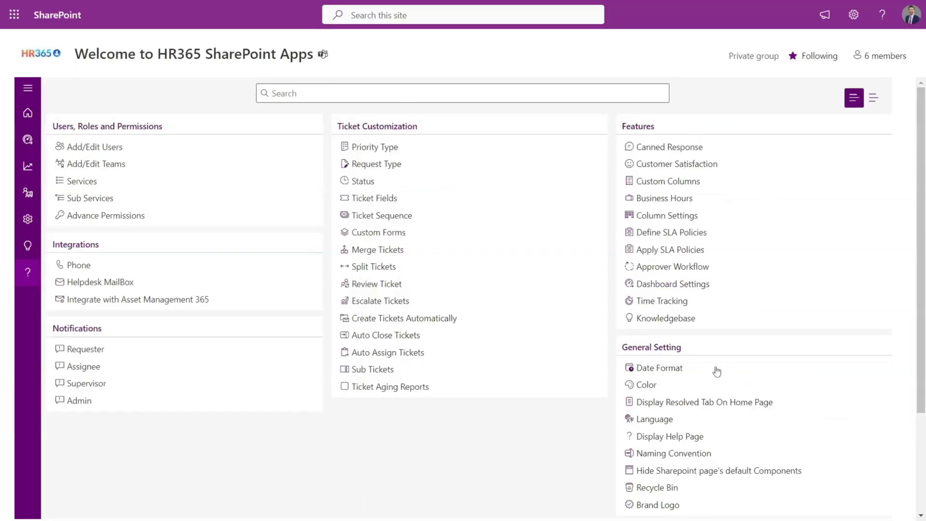
left_click(716, 371)
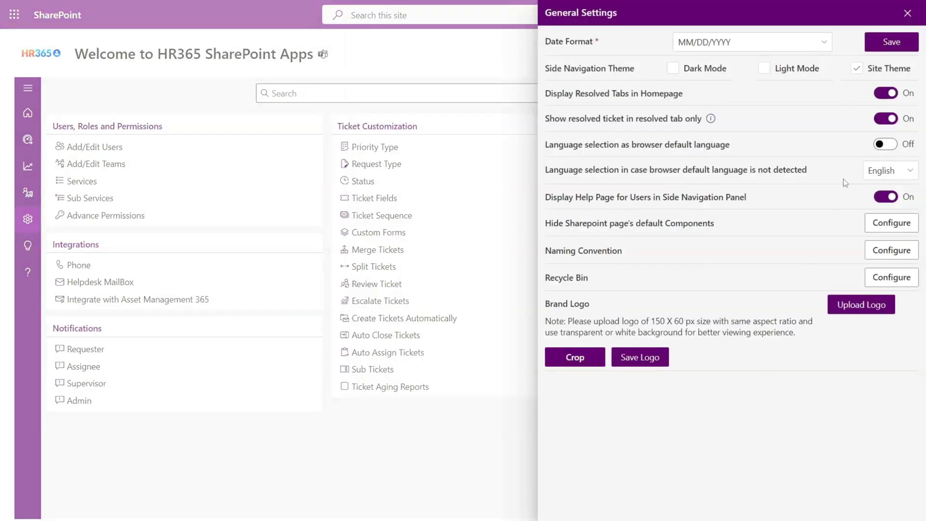
left_click(886, 173)
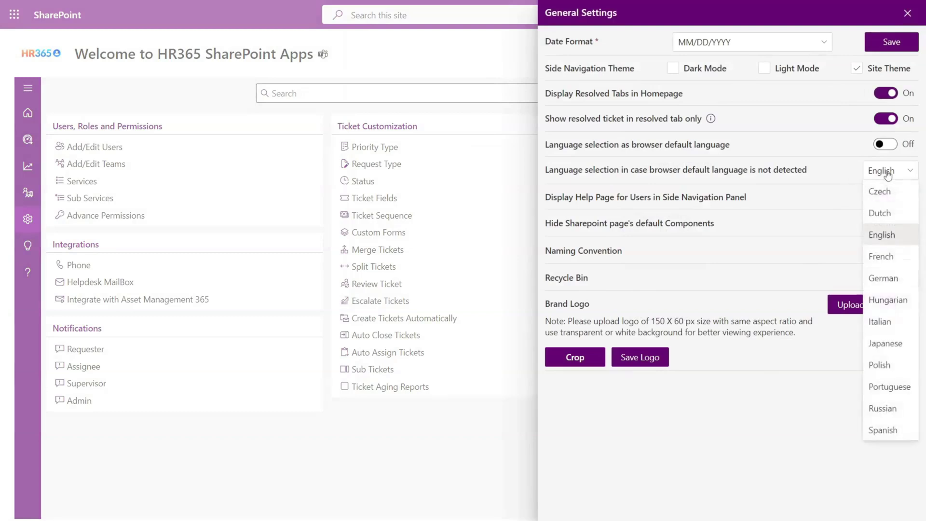
left_click(887, 173)
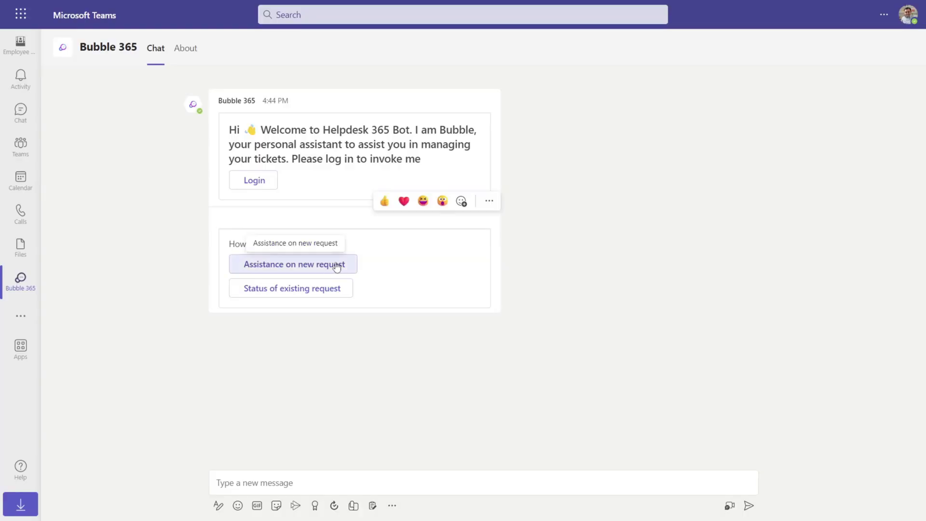
Raise an Urgent Information Technology Problem ticket with the bot: 'Please create a ticket for me as my mouse is not working'.
left_click(336, 266)
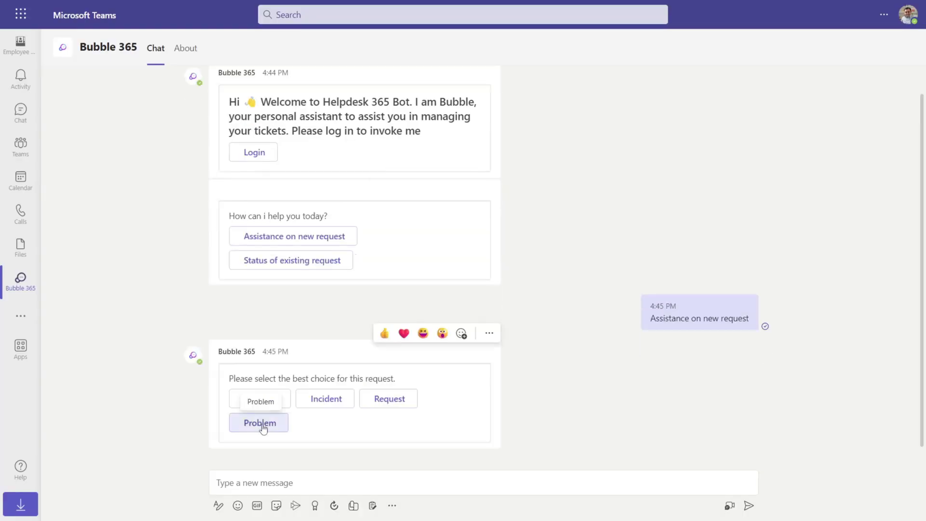
left_click(263, 428)
left_click(374, 480)
type("Please create a ticket for me as my mouse is not working")
key("Return")
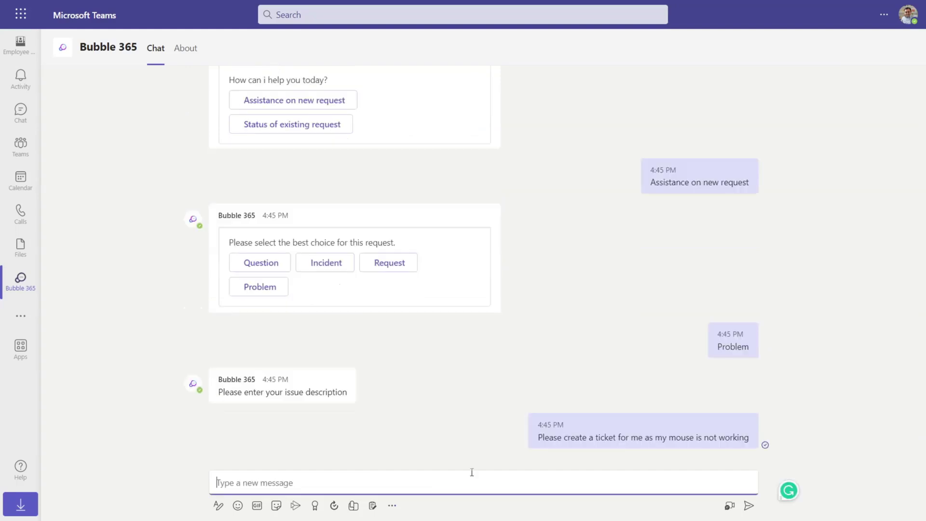
left_click(369, 421)
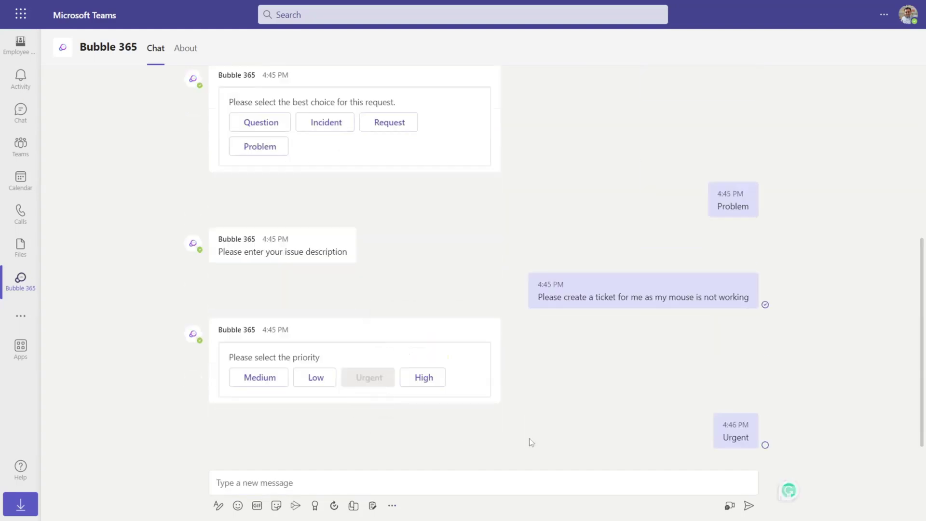
left_click(410, 398)
Send 'Menu' to the bot to bring back its options.
left_click(486, 484)
type("Menu")
key("Return")
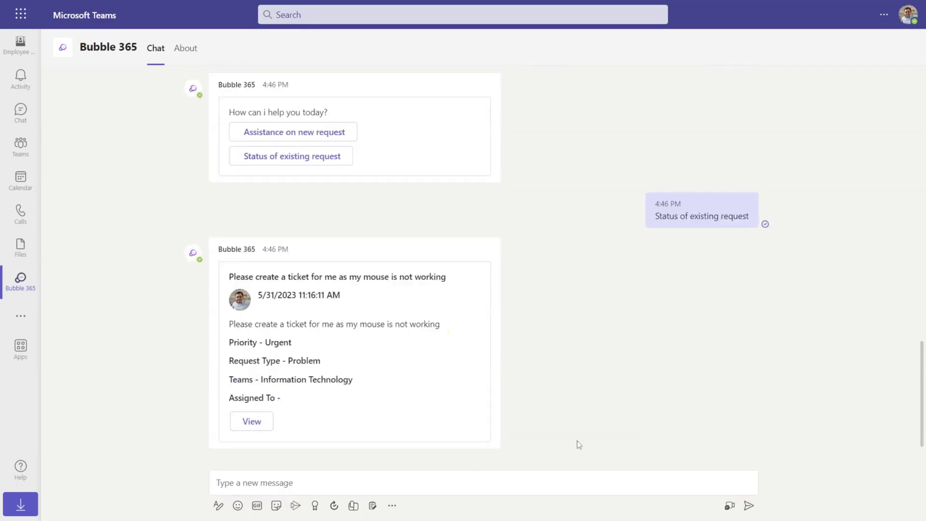